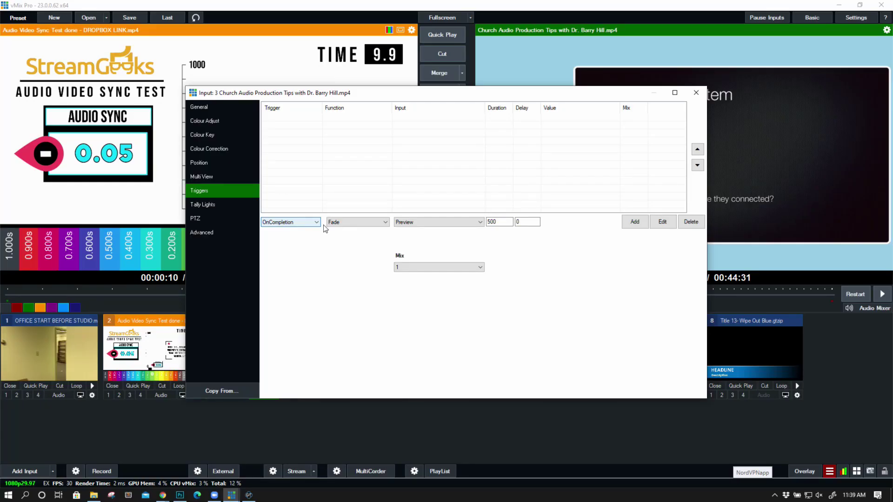
- Review input 3's General and Triggers pages and its trigger event list, changing nothing
{"action": "left_click", "coordinate": [217, 107]}
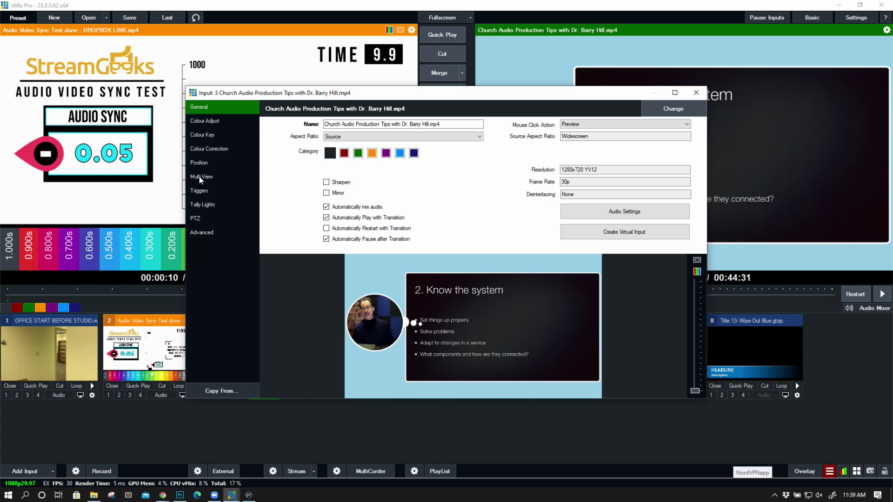
{"action": "left_click", "coordinate": [200, 190]}
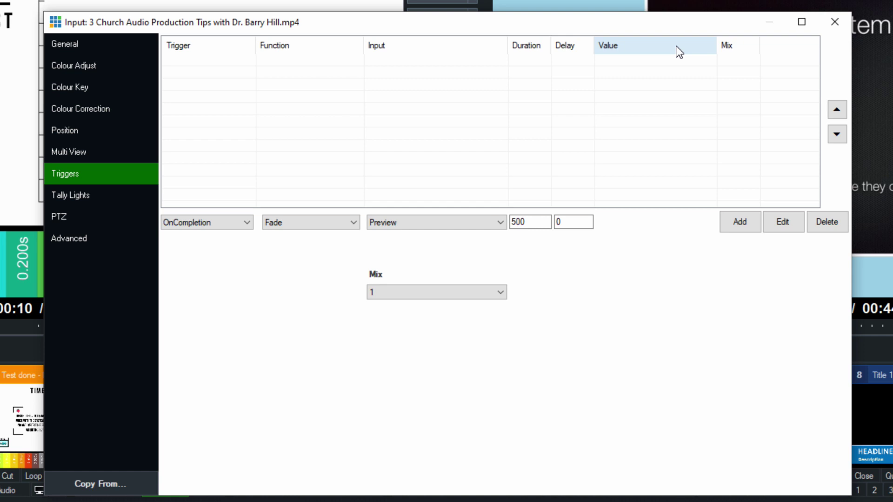
{"action": "left_click", "coordinate": [227, 228]}
{"action": "left_click", "coordinate": [228, 232]}
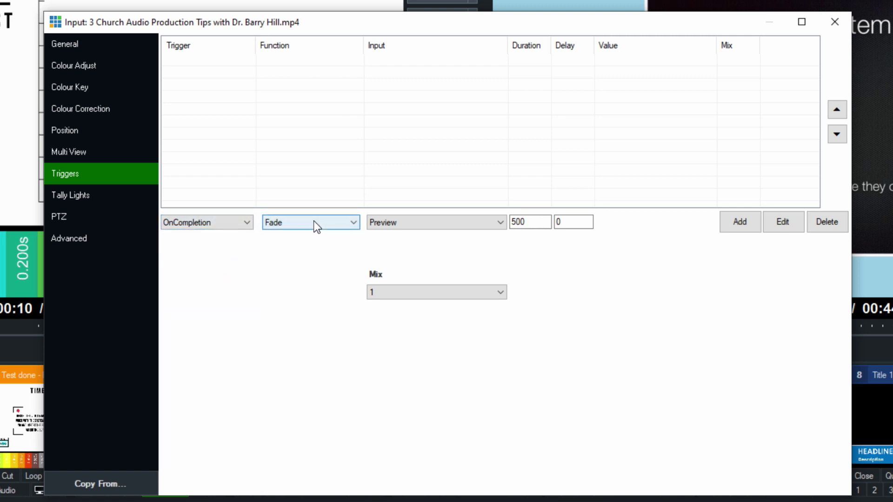
- On input 2, add an OnCompletion Fade trigger to input 1, OFFICE START BEFORE STUDIO, 500 ms
{"action": "left_click", "coordinate": [835, 22]}
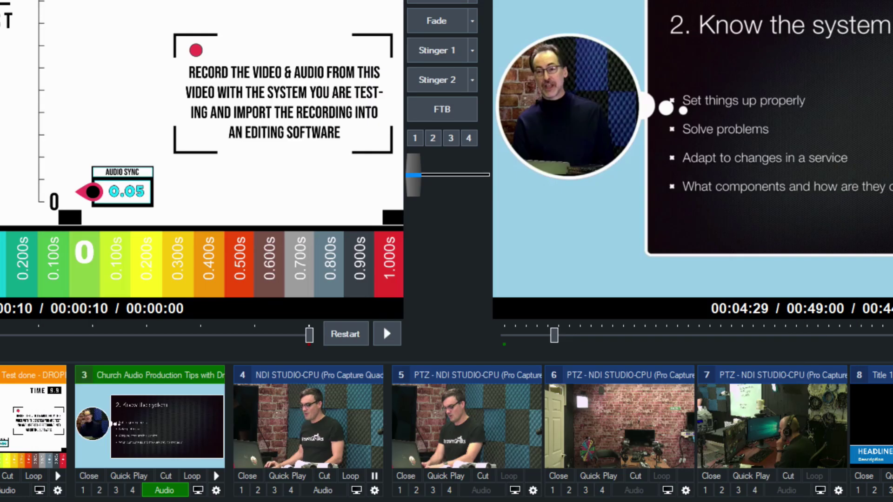
{"action": "left_click", "coordinate": [58, 490]}
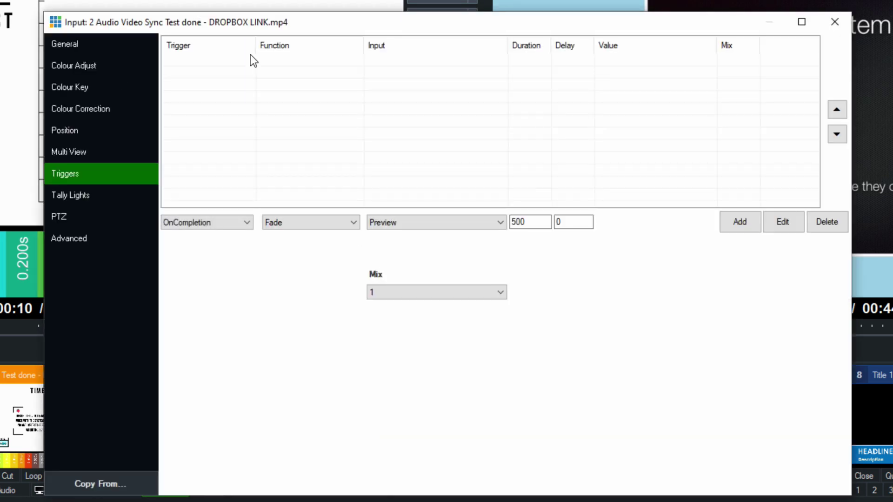
{"action": "left_click", "coordinate": [102, 44]}
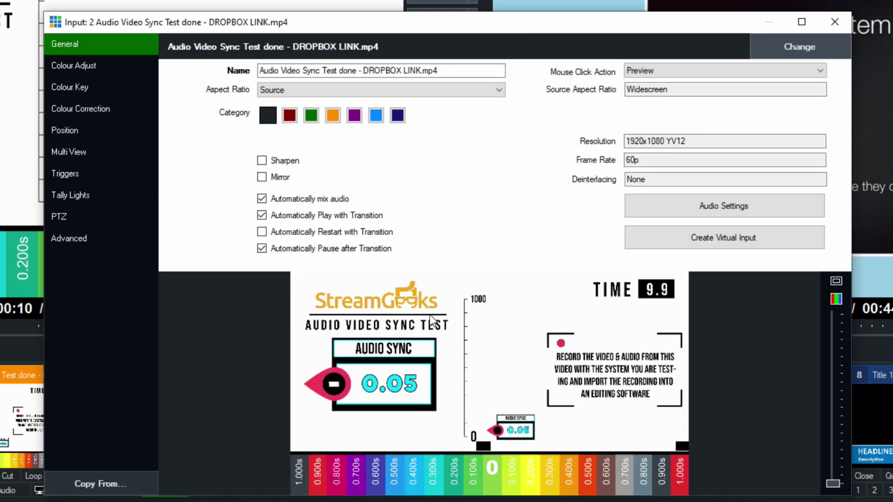
{"action": "left_click", "coordinate": [100, 176]}
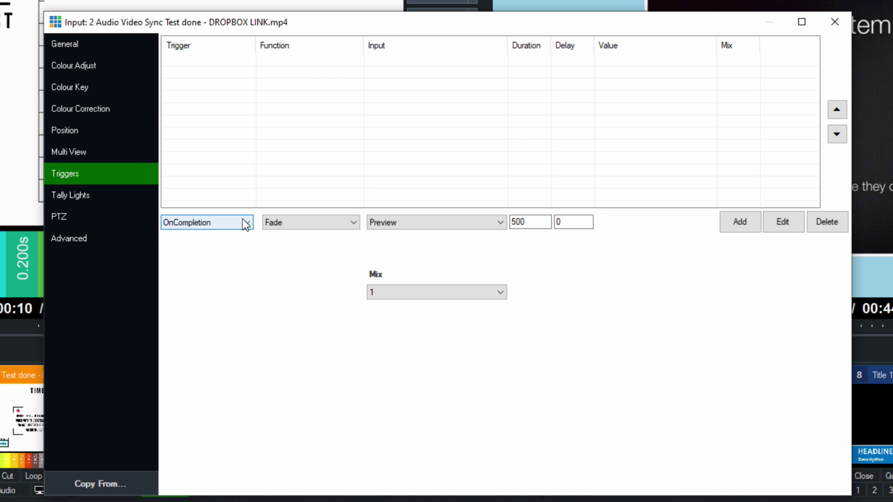
{"action": "left_click", "coordinate": [452, 224]}
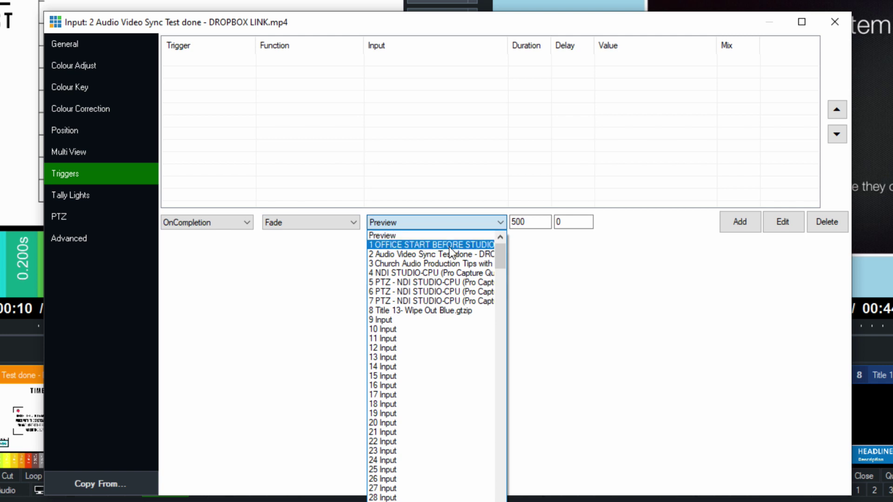
{"action": "left_click", "coordinate": [450, 248]}
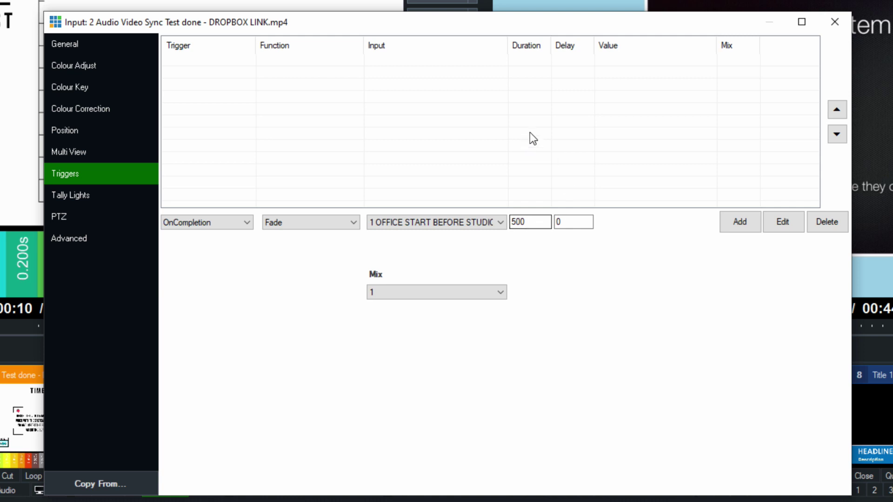
{"action": "left_click", "coordinate": [737, 218]}
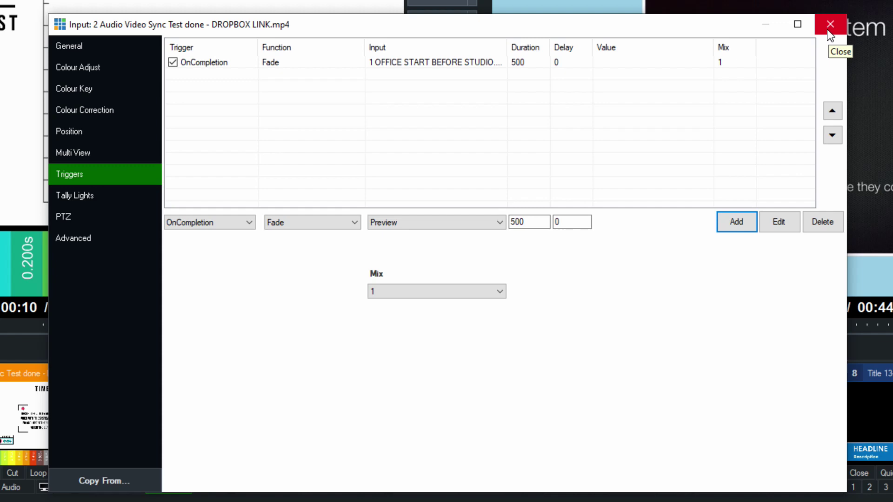
- Cut the sync-test video live so it fades to input 1, then confirm input 1 has no triggers
{"action": "left_click", "coordinate": [833, 23]}
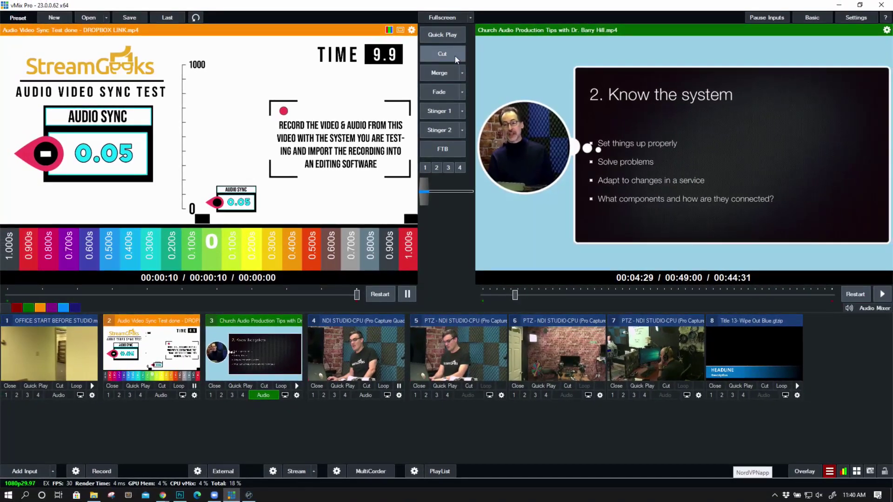
{"action": "left_click", "coordinate": [456, 46]}
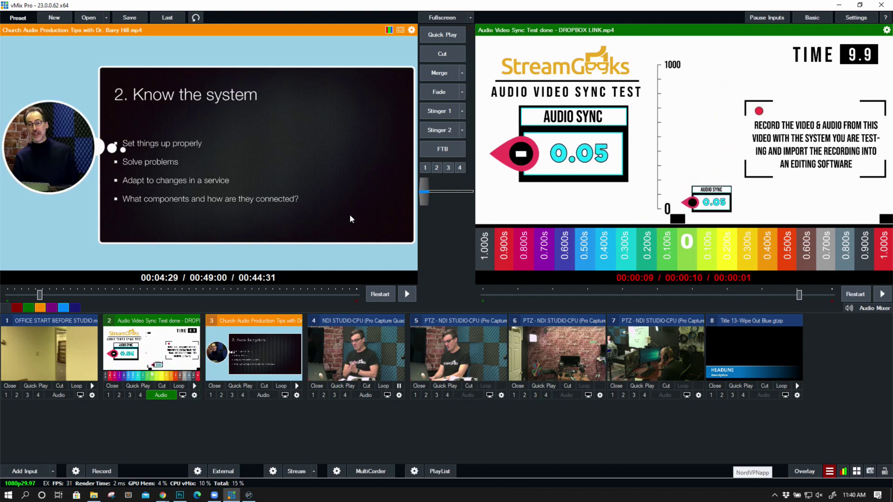
{"action": "key", "text": "1"}
{"action": "key", "text": "space"}
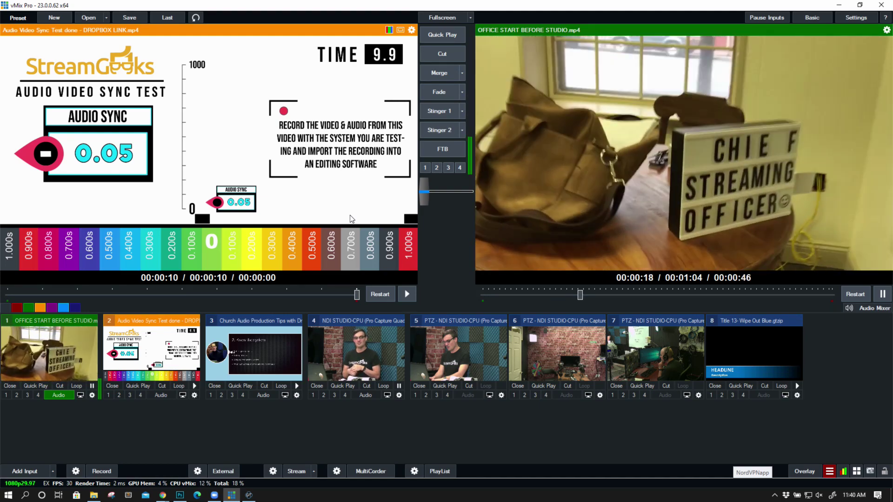
{"action": "left_click", "coordinate": [92, 396]}
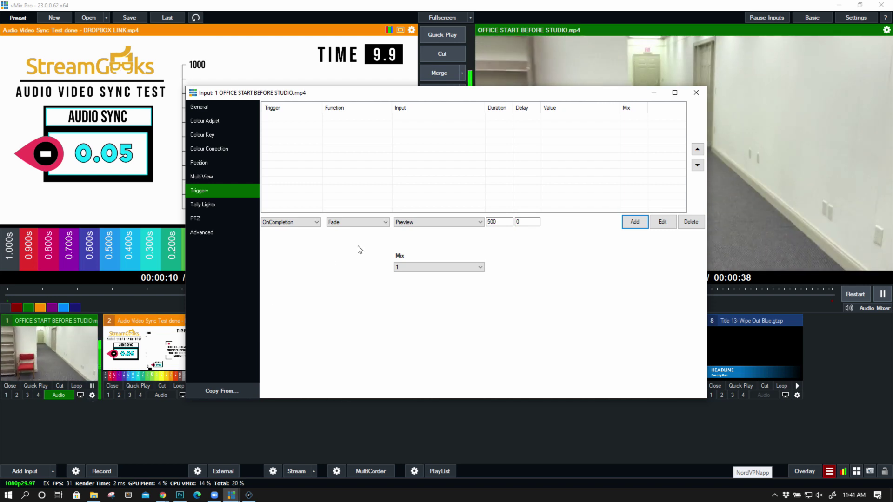
{"action": "left_click", "coordinate": [696, 95]}
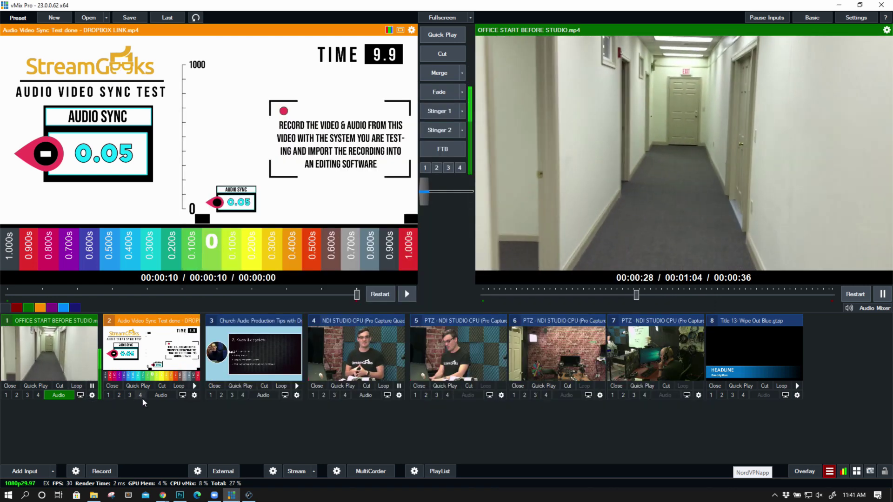
- Reopen input 2's Triggers page showing the OnCompletion Fade trigger, and browse the trigger events
{"action": "left_click", "coordinate": [194, 395]}
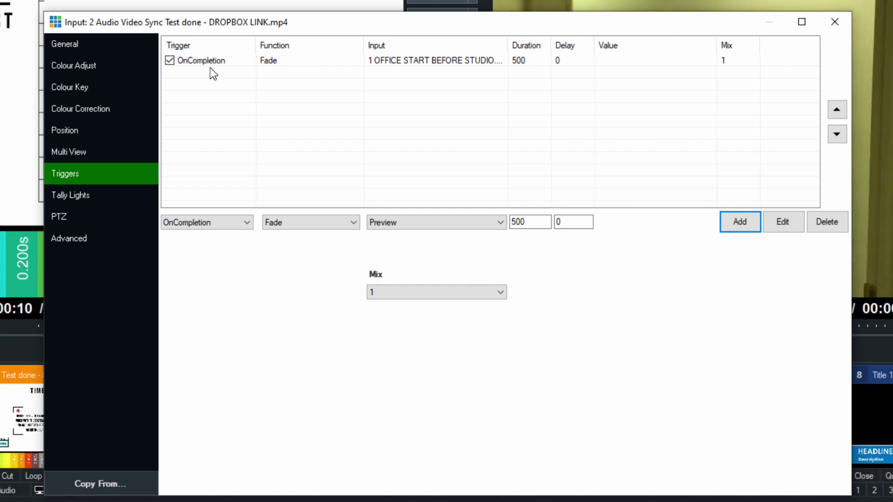
{"action": "left_click", "coordinate": [208, 220]}
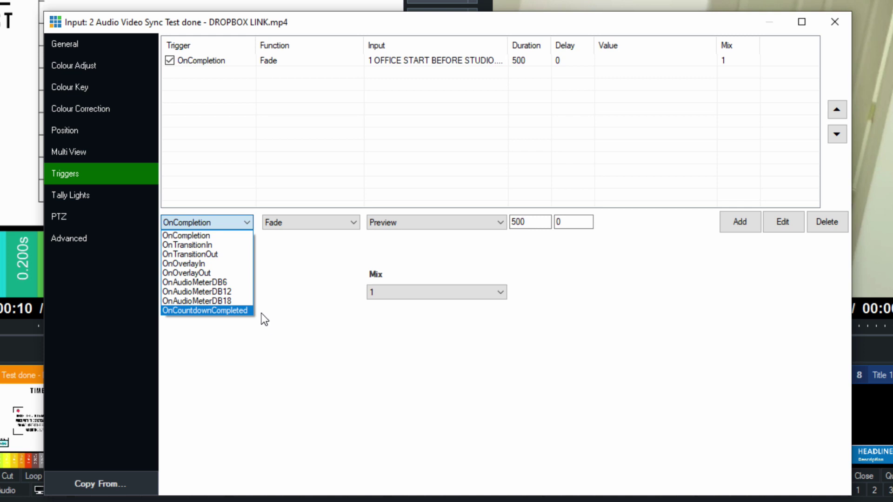
{"action": "left_click", "coordinate": [282, 294]}
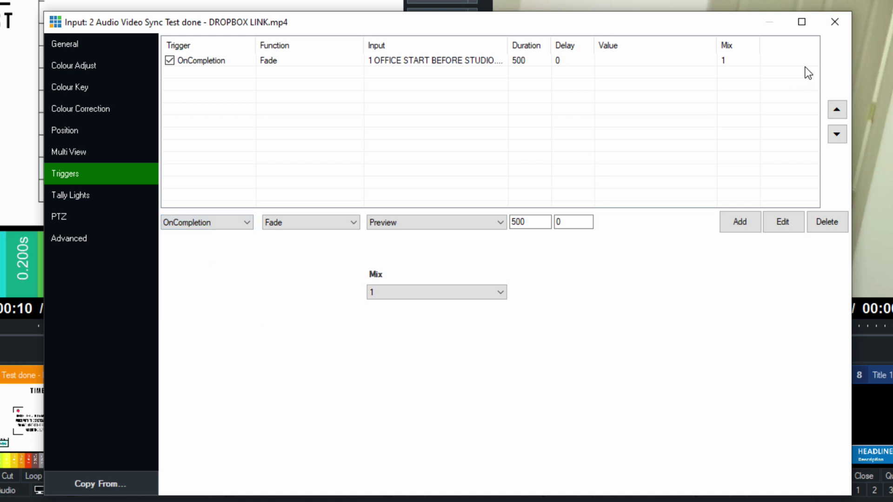
- Set the Title 13- Wipe Out Blue lower third's new trigger event to OnOverlayIn
{"action": "left_click", "coordinate": [833, 21]}
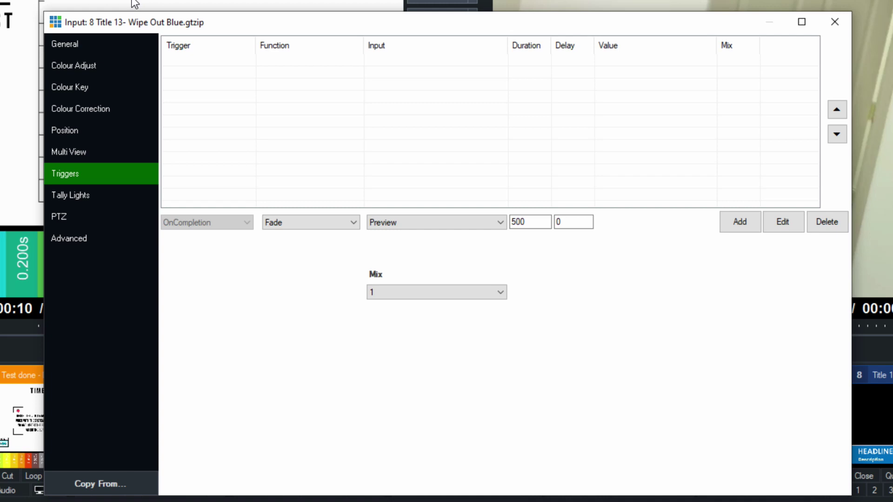
{"action": "left_click", "coordinate": [84, 45]}
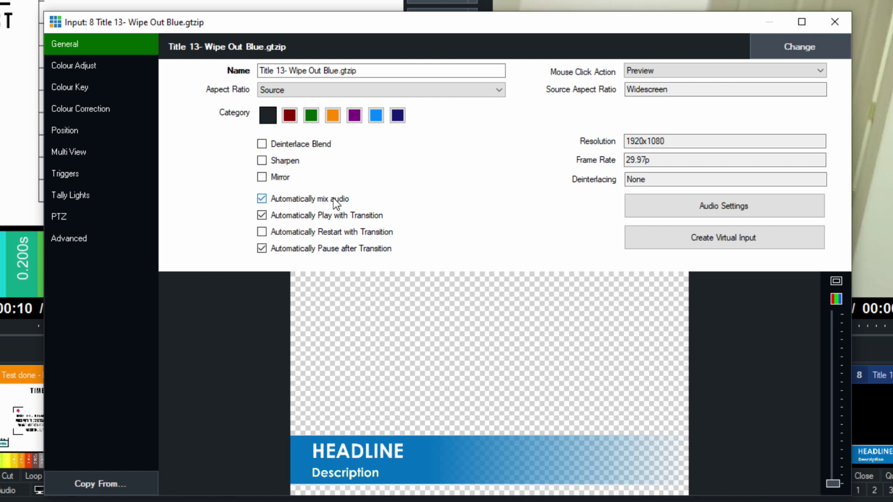
{"action": "left_click", "coordinate": [100, 173]}
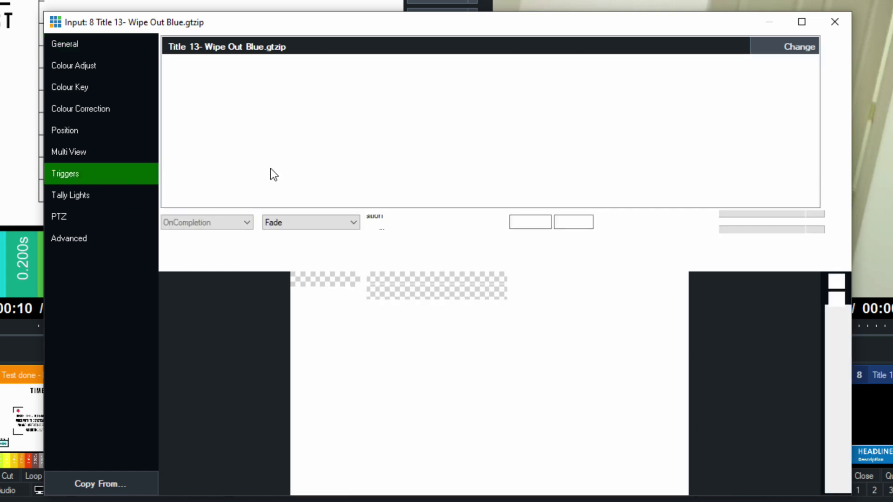
{"action": "left_click", "coordinate": [210, 222]}
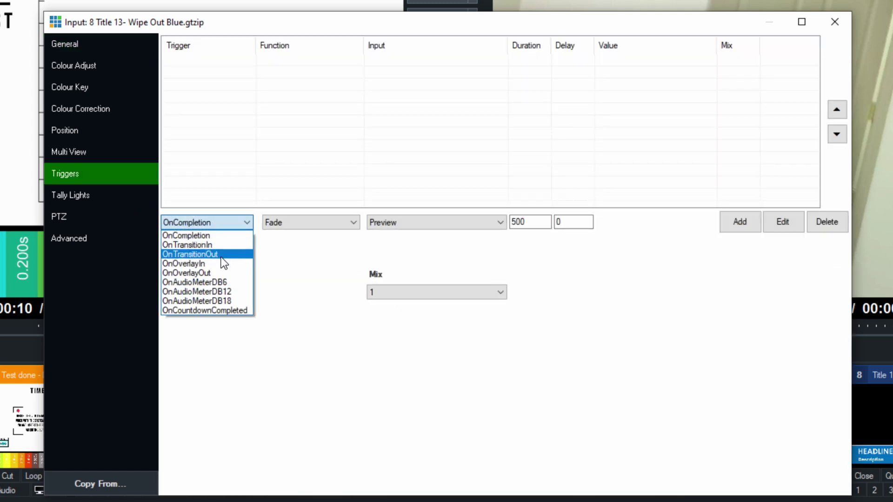
{"action": "left_click", "coordinate": [219, 263]}
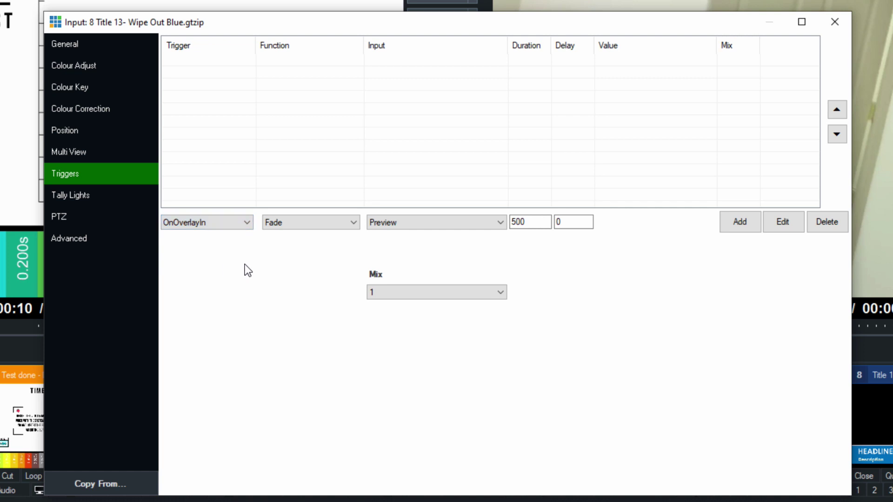
- Bring up the Select Function list filtered to the Audio category
{"action": "left_click", "coordinate": [299, 227]}
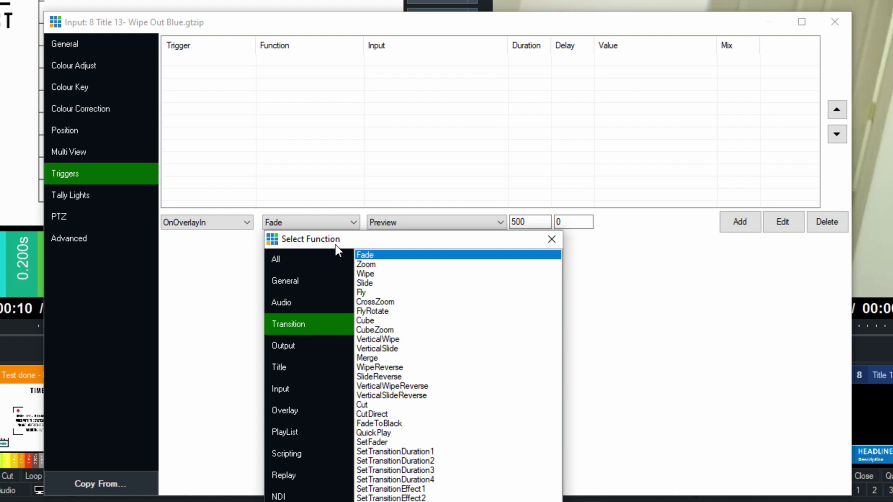
{"action": "left_click_drag", "start_coordinate": [336, 244], "coordinate": [315, 179]}
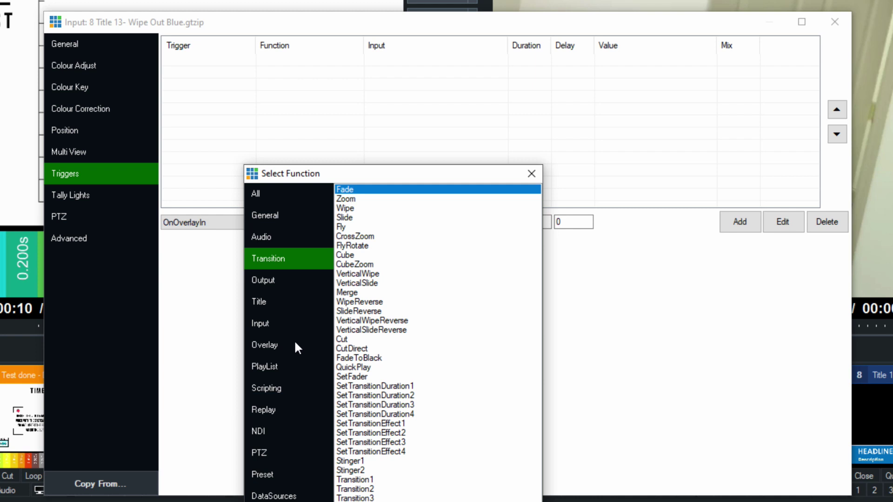
{"action": "left_click", "coordinate": [283, 233]}
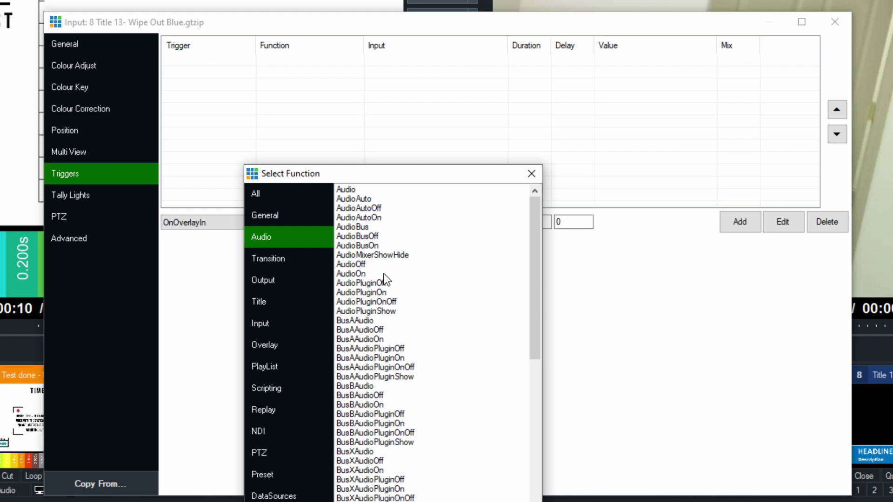
- Choose AudioOn as the function, targeting input 6 PTZ - NDI STUDIO-CPU
{"action": "double_click", "coordinate": [384, 274]}
{"action": "left_click", "coordinate": [400, 224]}
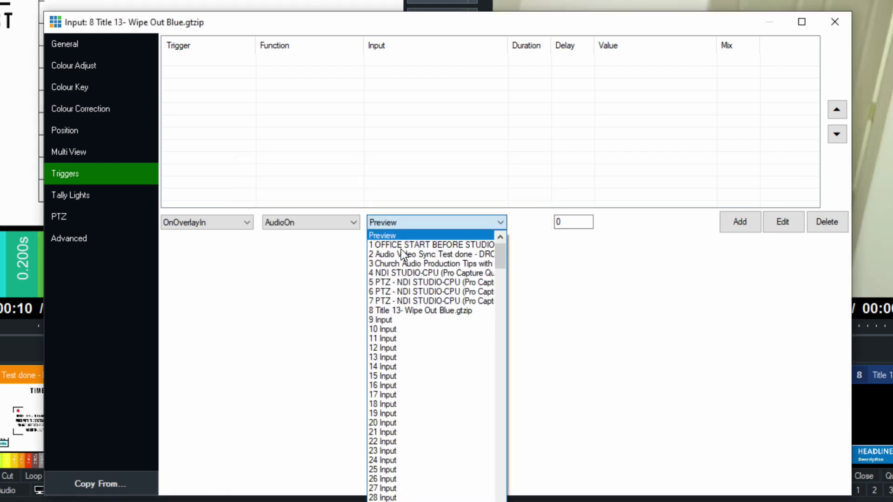
{"action": "left_click", "coordinate": [401, 289]}
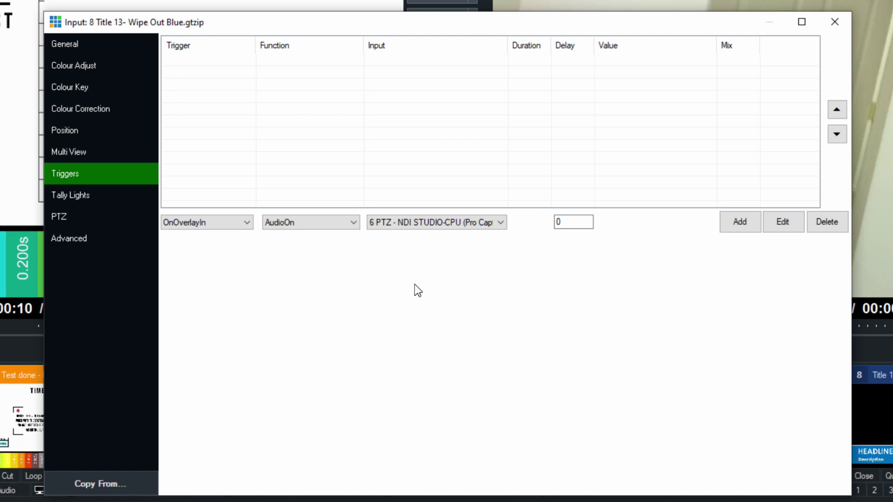